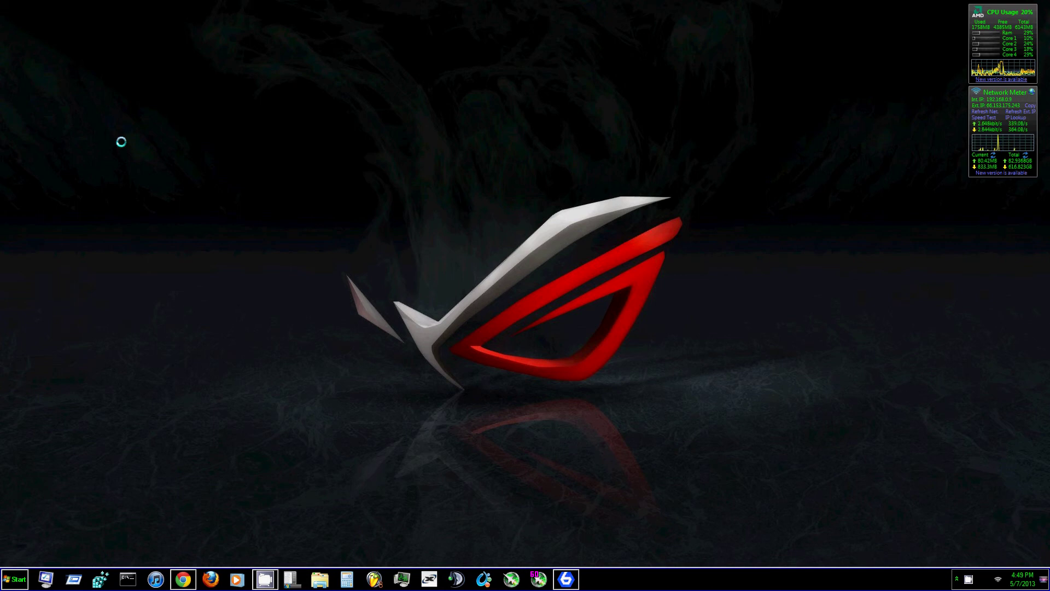
# Step: Launch MSI Afterburner and move its window toward the centre-left of the screen
pyautogui.click(512, 579)
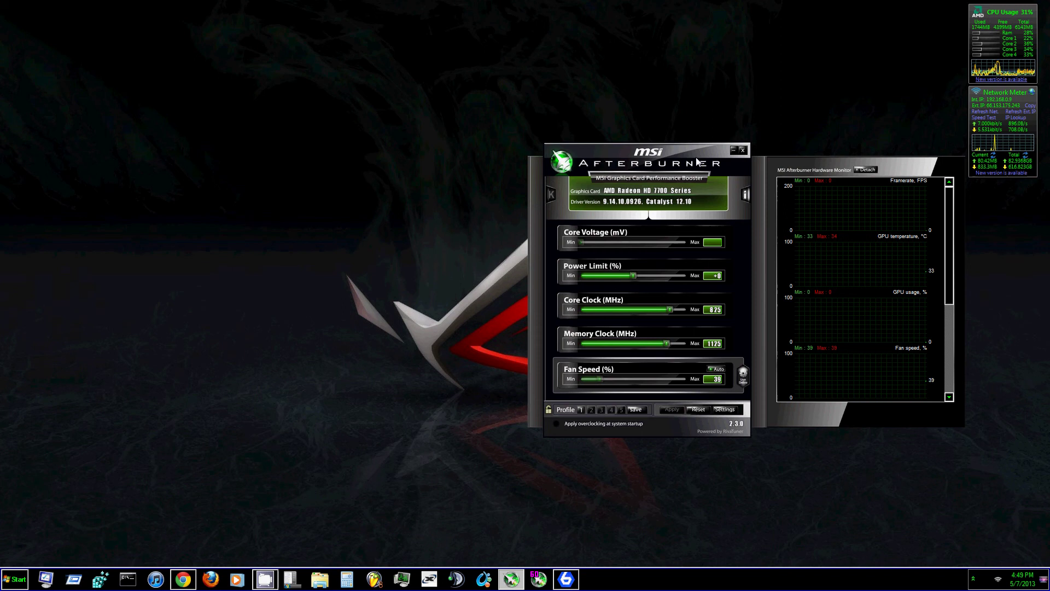
pyautogui.moveTo(660, 170); pyautogui.dragTo(465, 106)
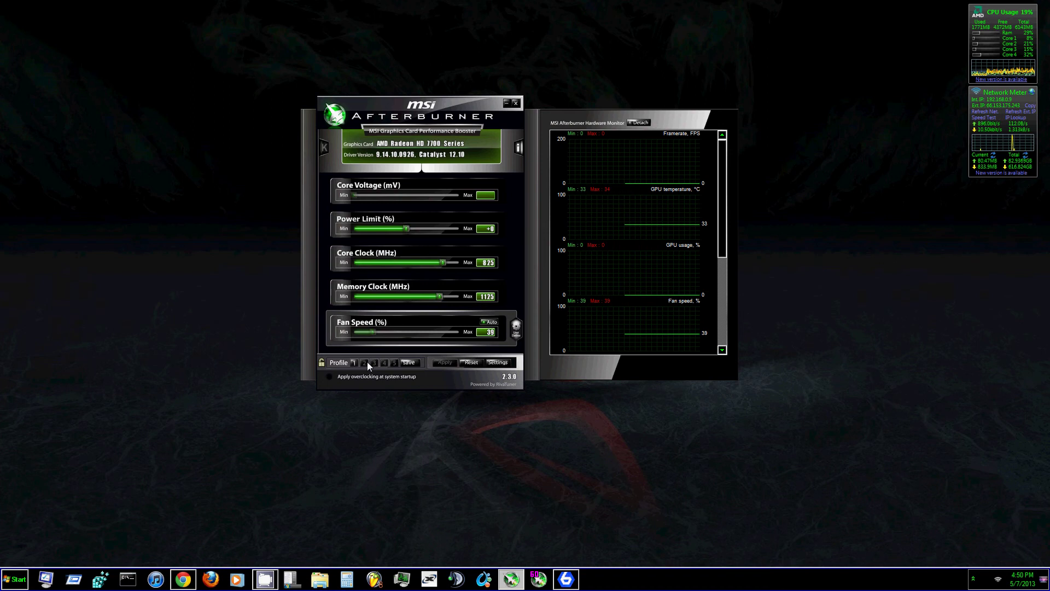
# Step: Raise the Core Clock slider to 850 MHz and apply it
pyautogui.moveTo(444, 262); pyautogui.dragTo(443, 261)
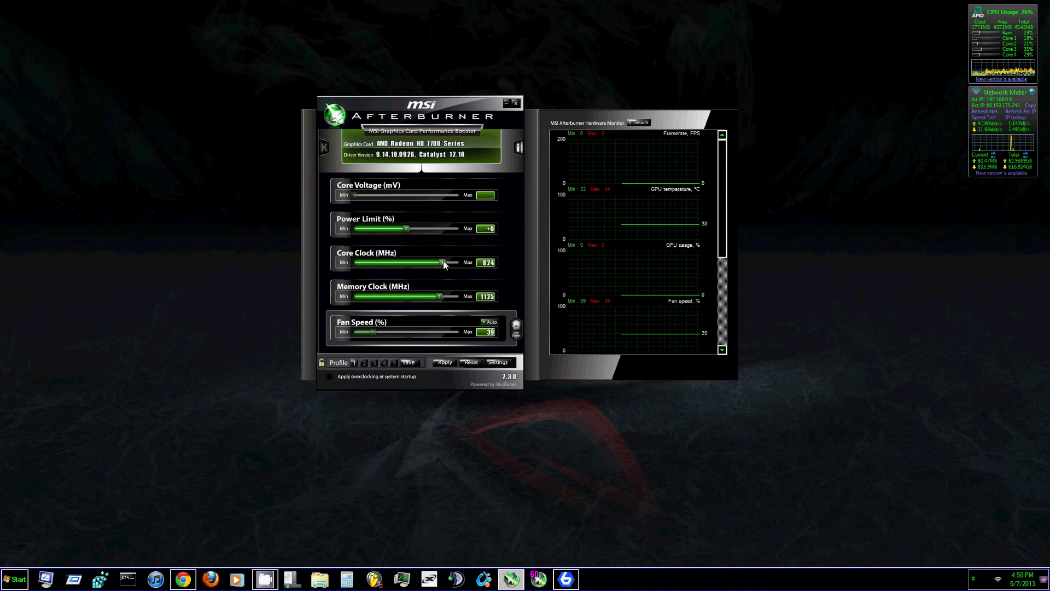
pyautogui.press('Right')
pyautogui.press('Right')
pyautogui.scroll(3, 443, 260)
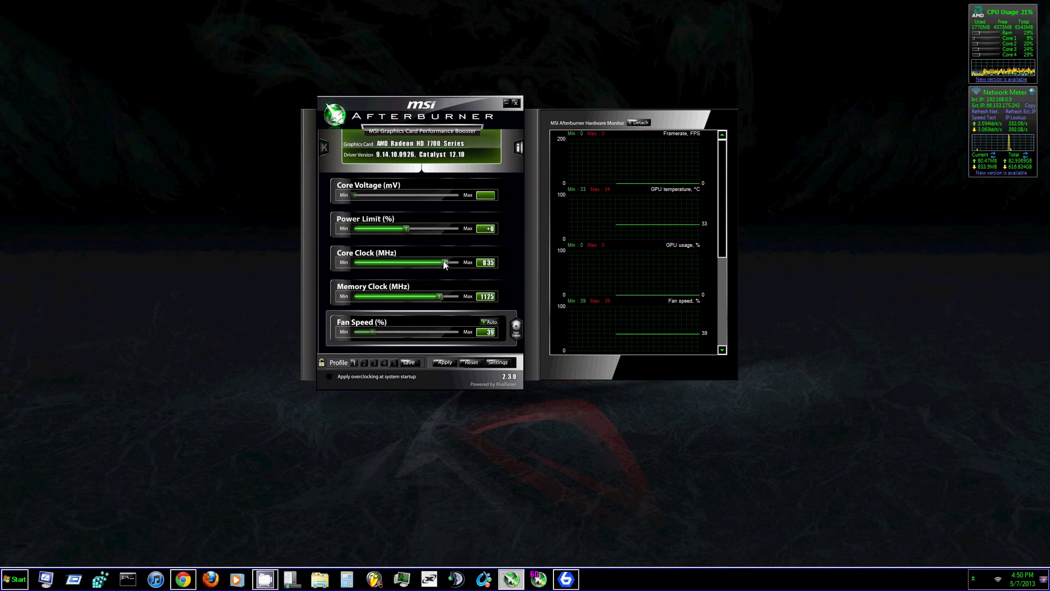
pyautogui.scroll(3, 443, 260)
pyautogui.scroll(3, 444, 263)
pyautogui.click(444, 361)
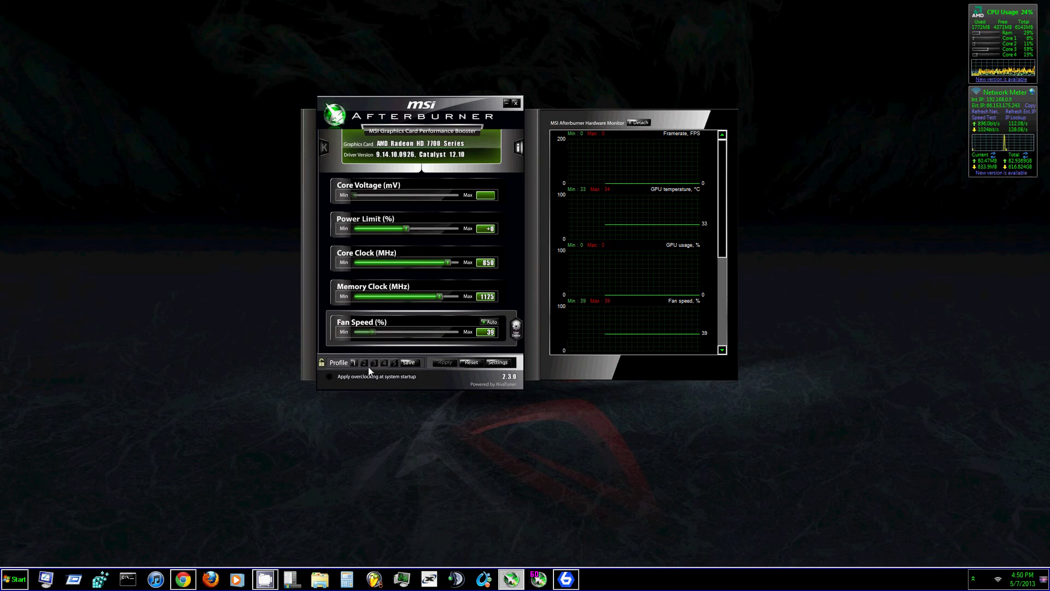
# Step: Save the settings to profile 1, load and apply it, then save them to profile 2
pyautogui.click(409, 363)
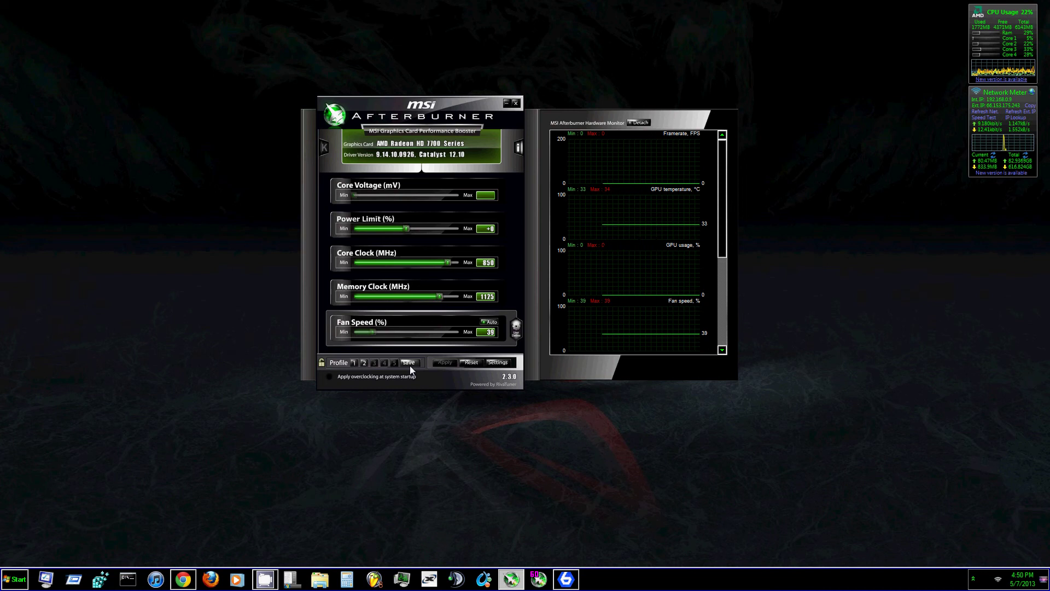
pyautogui.click(352, 362)
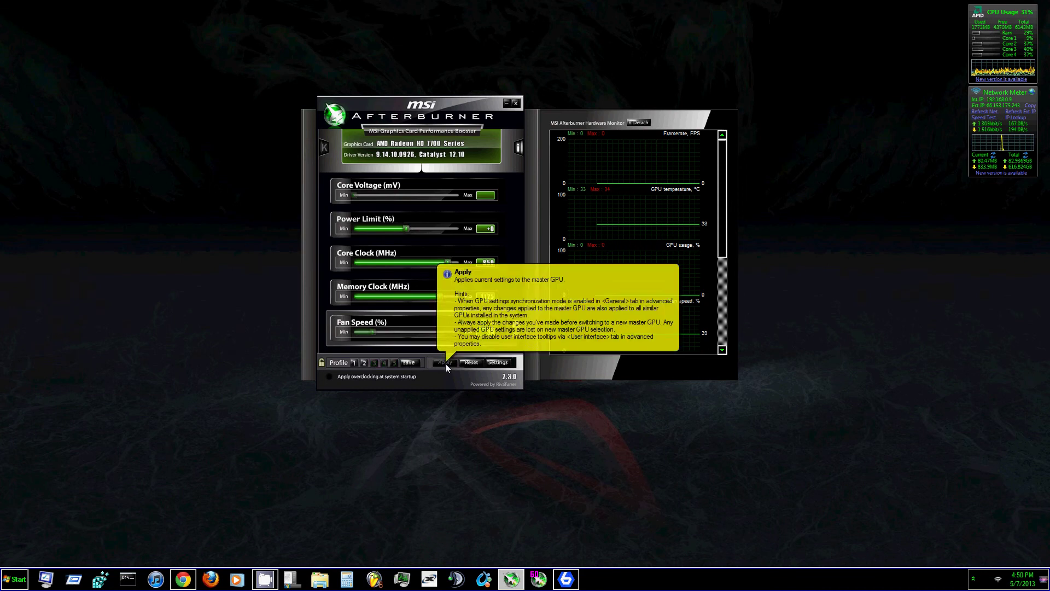
pyautogui.click(353, 363)
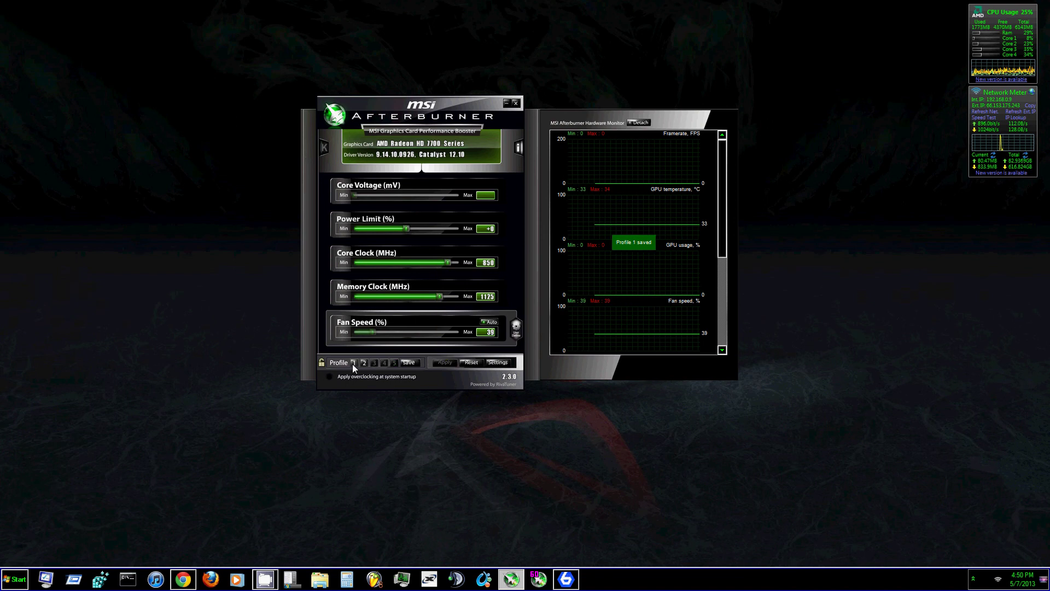
pyautogui.click(354, 362)
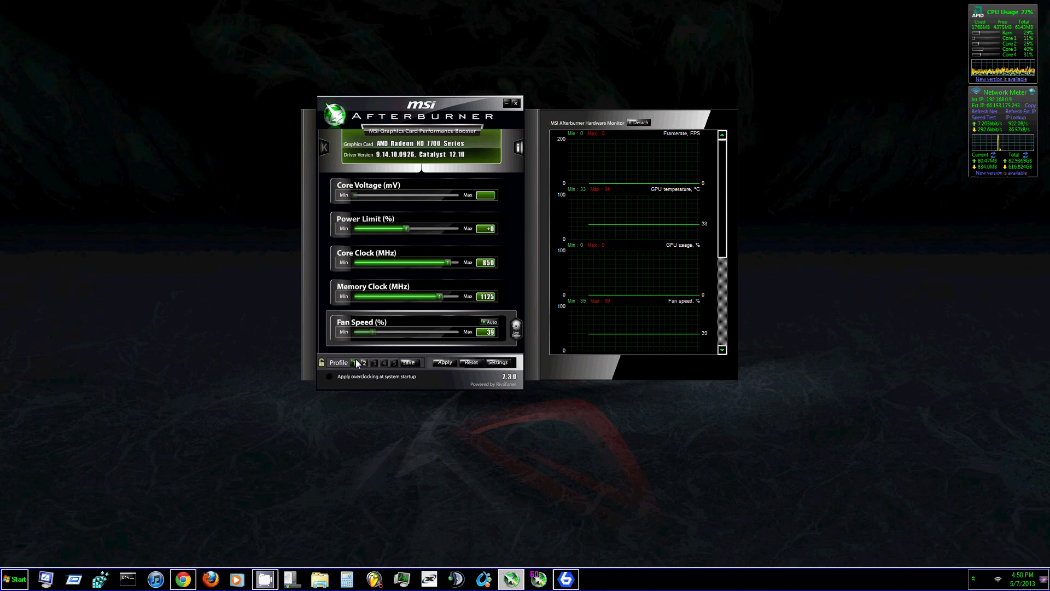
pyautogui.click(443, 362)
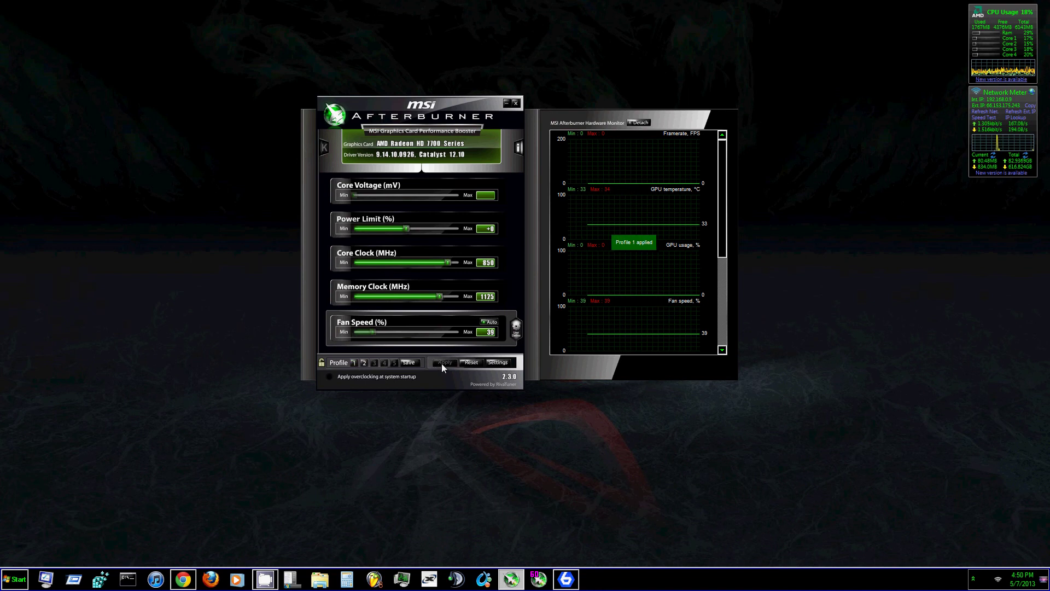
pyautogui.click(408, 363)
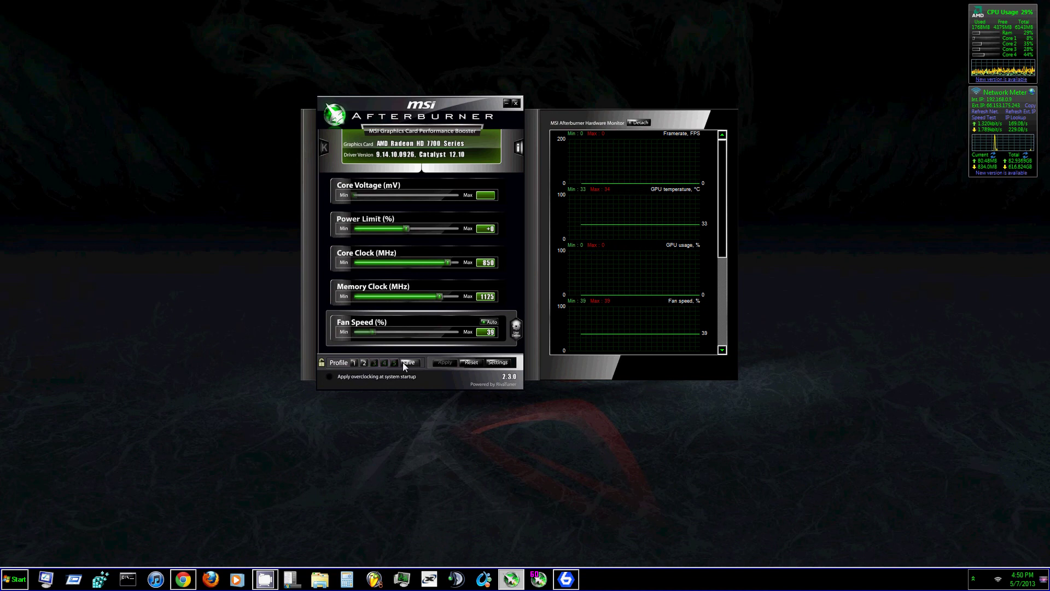
pyautogui.click(363, 362)
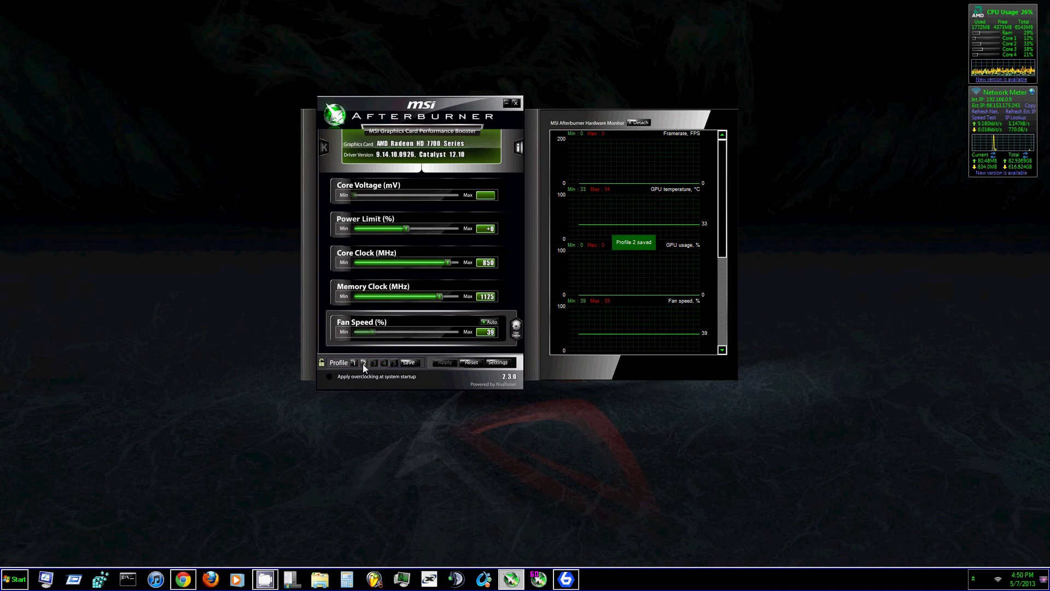
# Step: Apply profile 2, then lower the Core Clock slider and apply the reduced clock
pyautogui.click(445, 362)
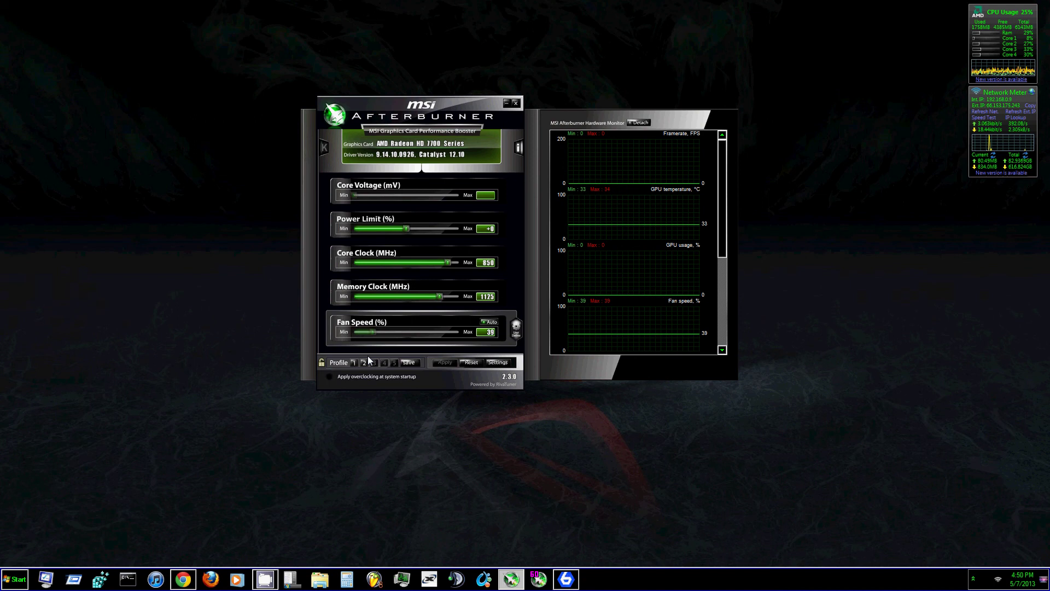
pyautogui.scroll(-2, 451, 264)
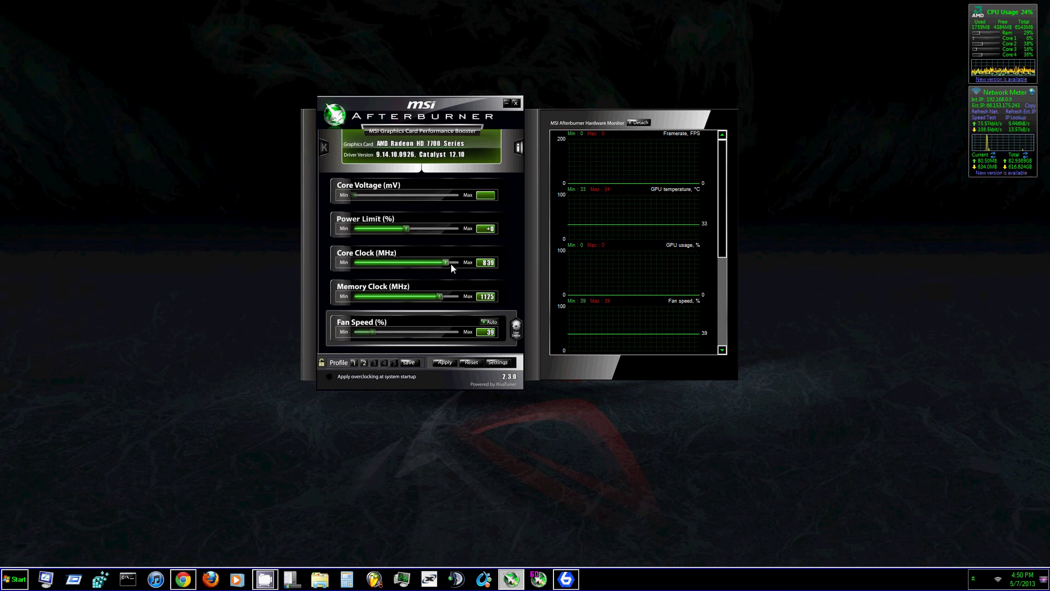
pyautogui.scroll(-2, 451, 263)
pyautogui.scroll(-1, 451, 264)
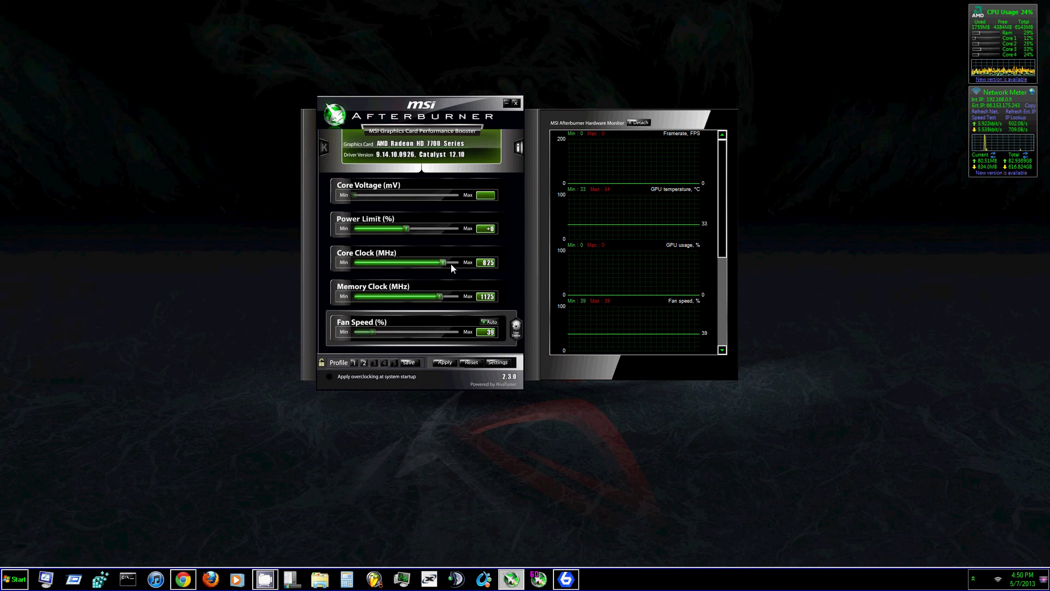
pyautogui.click(451, 362)
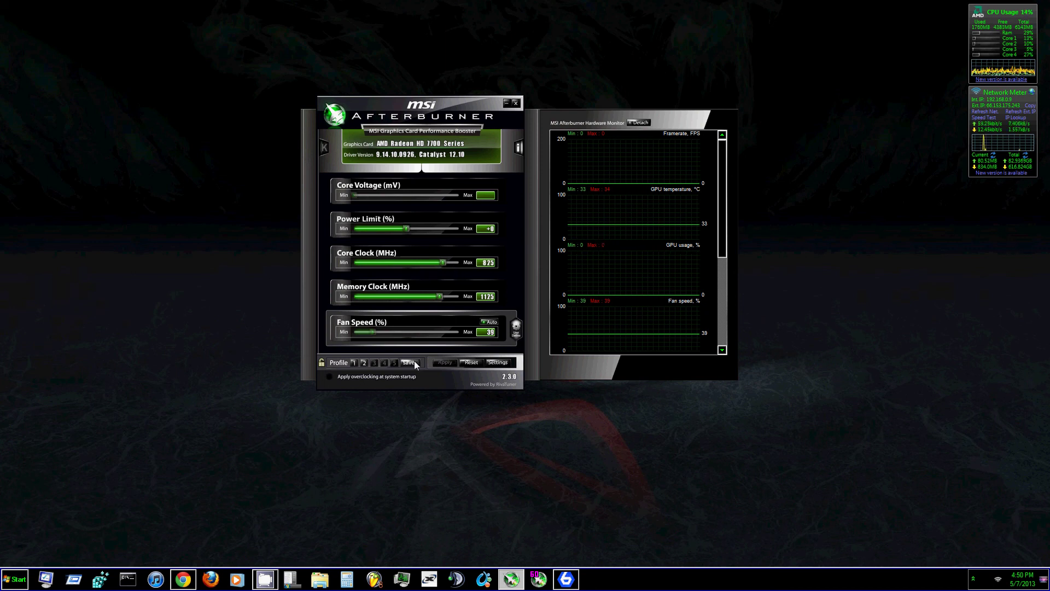
# Step: Enable 'Apply overclocking at system startup' and save the settings to profile 1
pyautogui.click(409, 362)
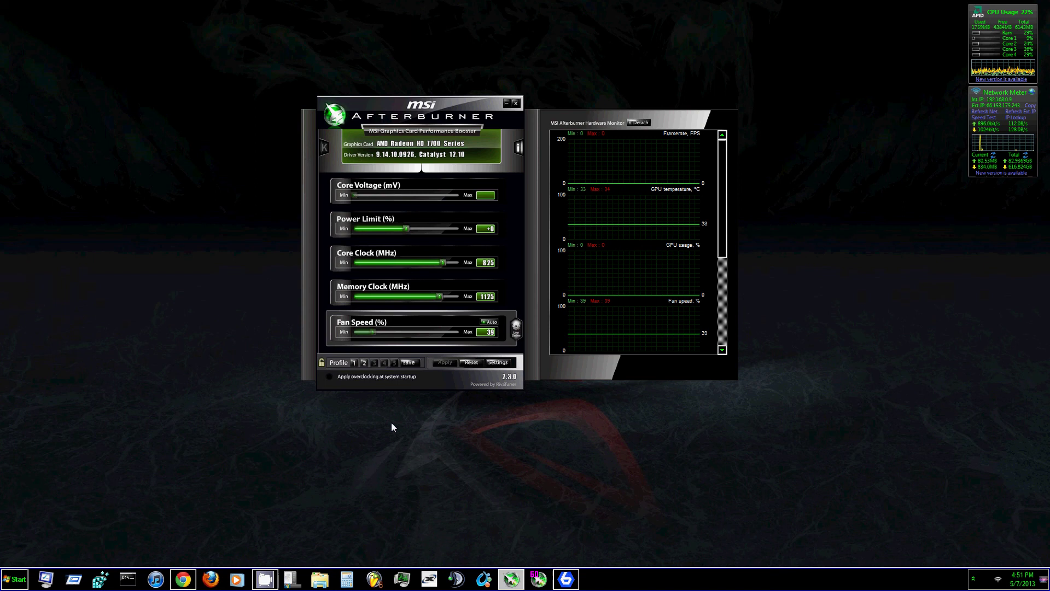
pyautogui.click(329, 376)
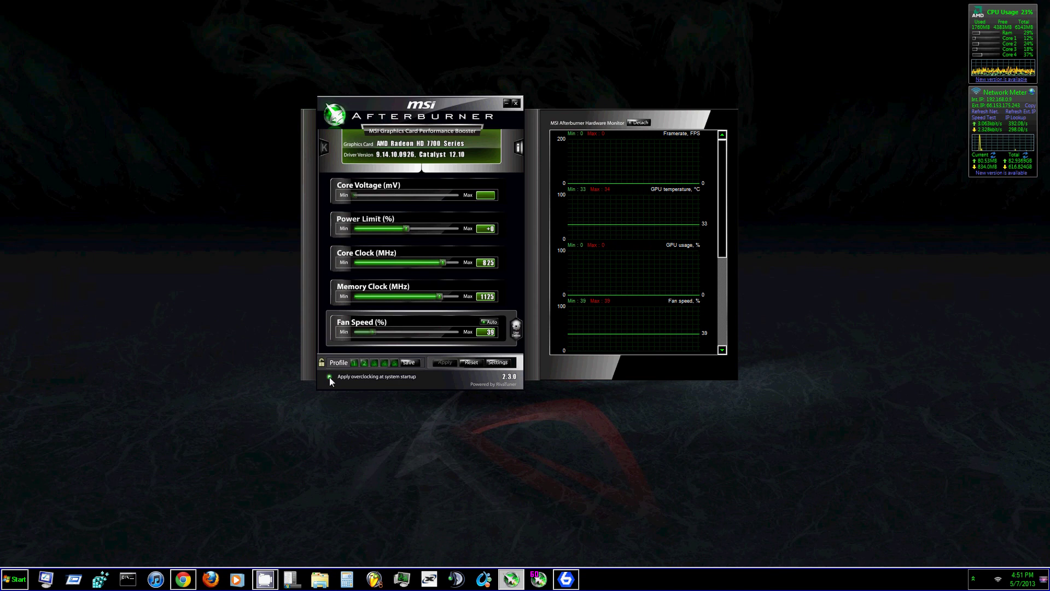
pyautogui.click(354, 362)
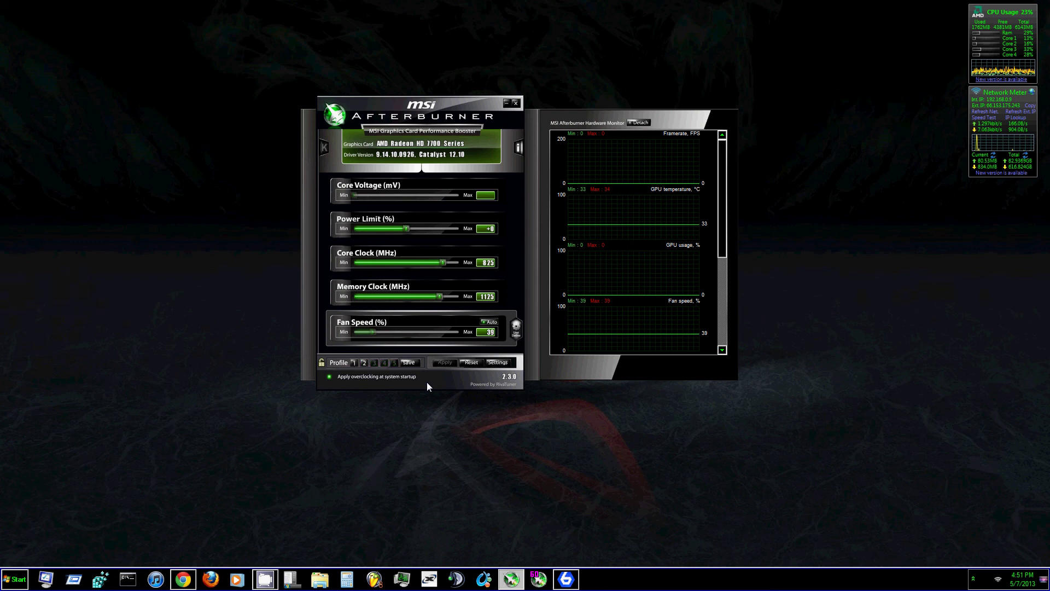
# Step: Hide Afterburner, check the hidden tray icons, then restore and shift the window slightly right
pyautogui.click(515, 104)
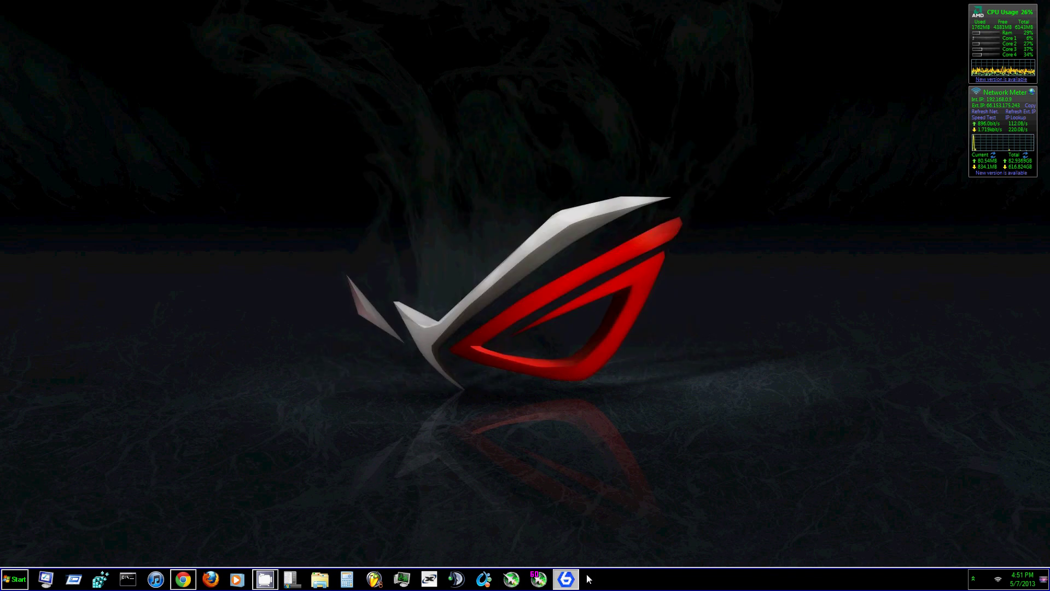
pyautogui.click(973, 581)
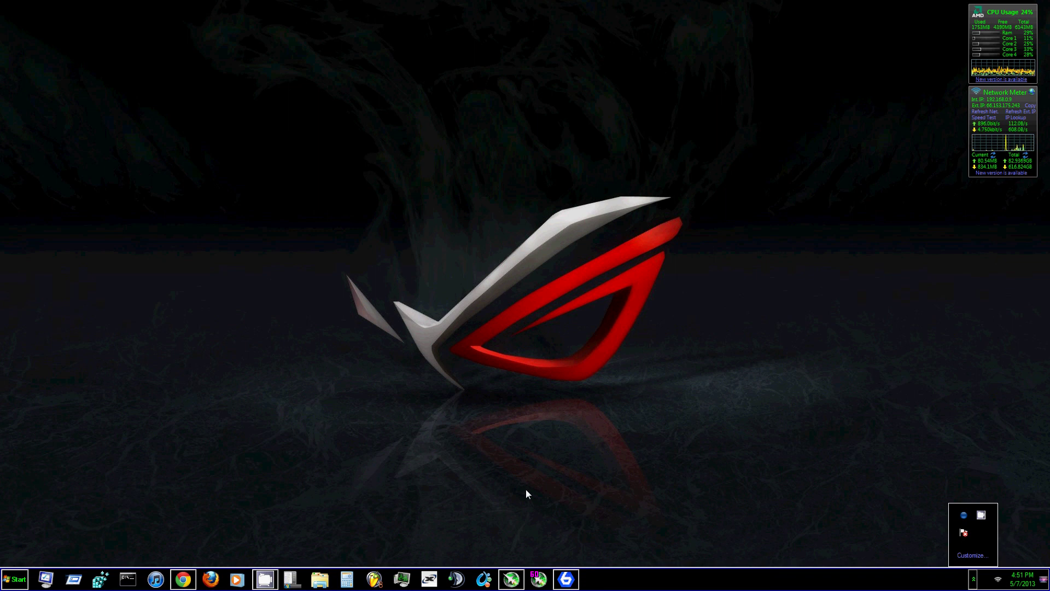
pyautogui.click(511, 451)
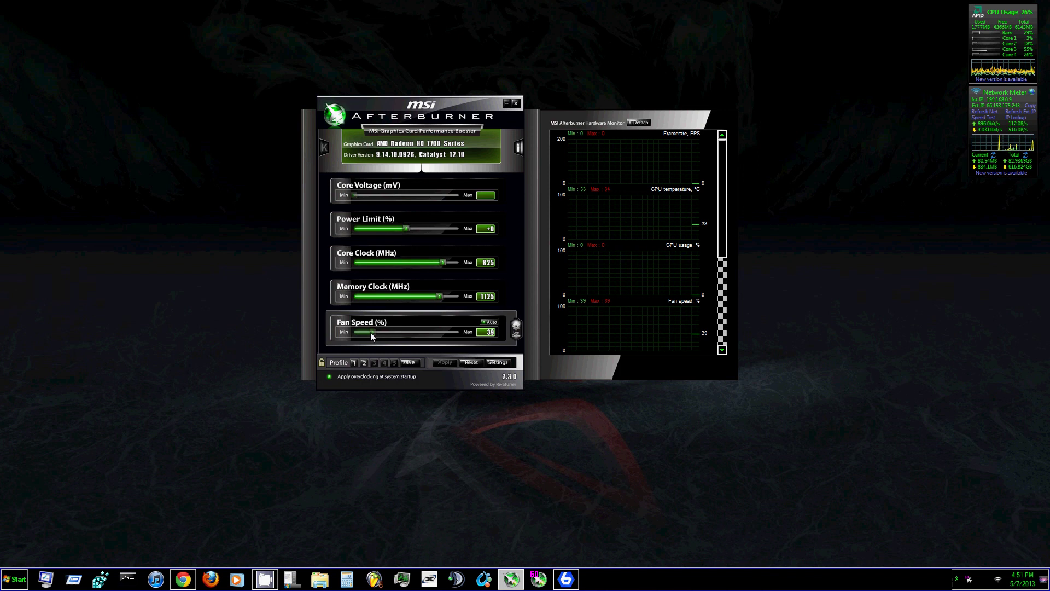
pyautogui.moveTo(375, 333); pyautogui.dragTo(382, 331)
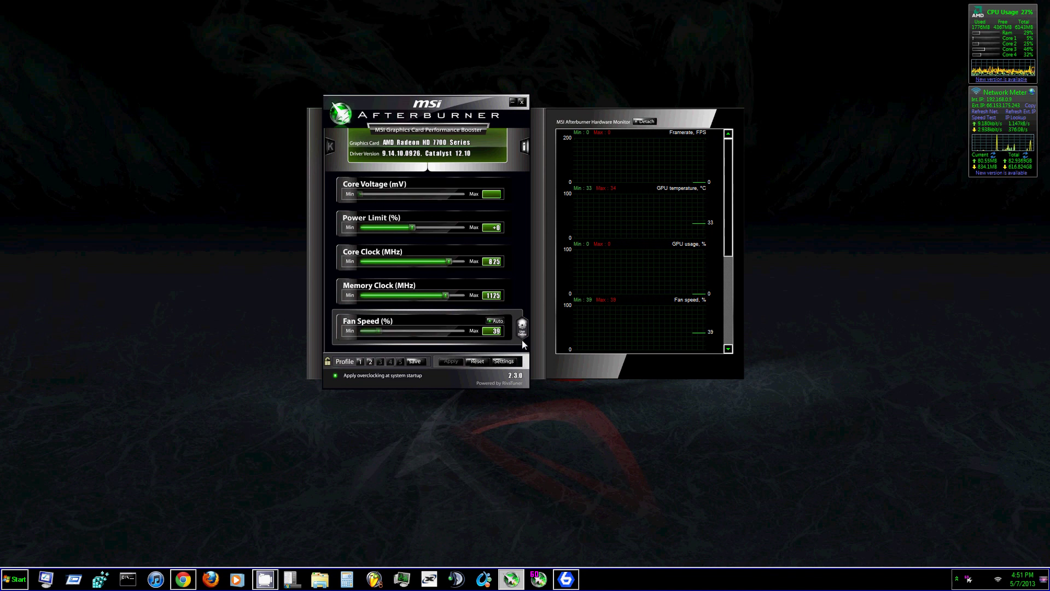
# Step: Set fan speed to manual 40%, apply, save to profile 1, and close Afterburner
pyautogui.click(490, 322)
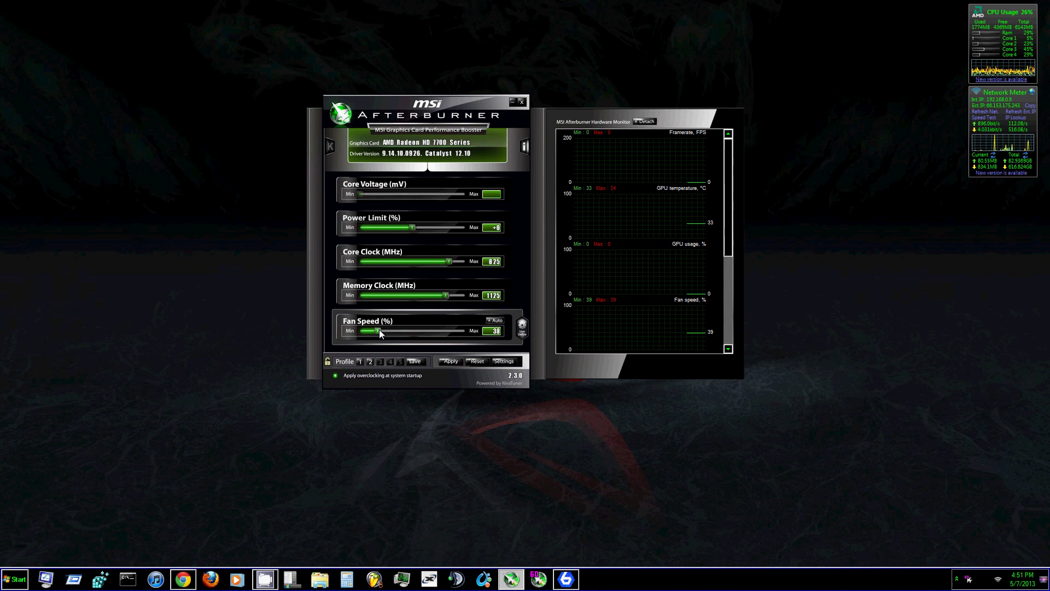
pyautogui.moveTo(379, 329); pyautogui.dragTo(381, 329)
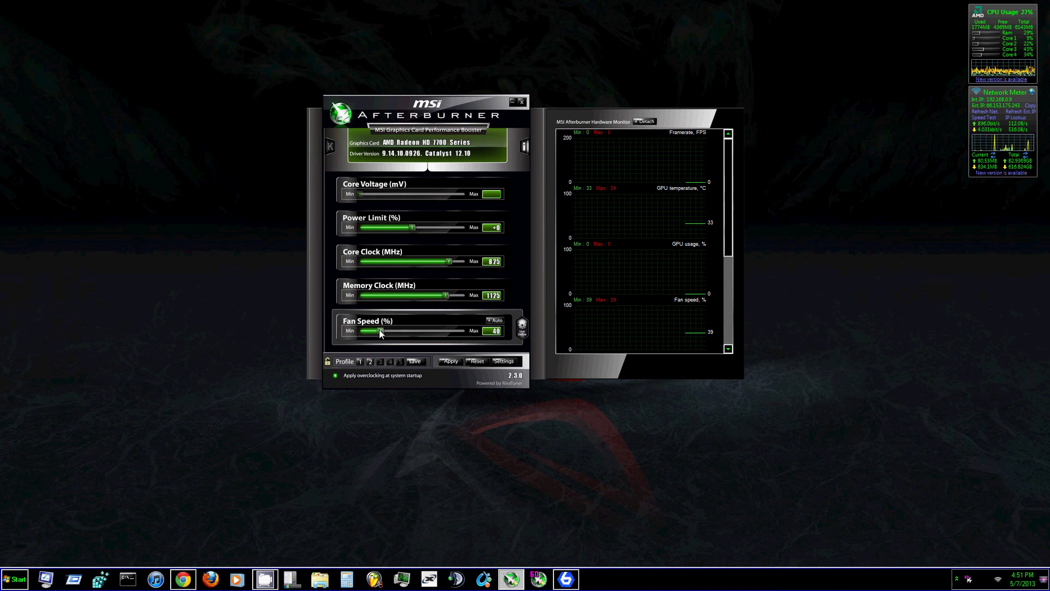
pyautogui.click(450, 362)
pyautogui.click(359, 362)
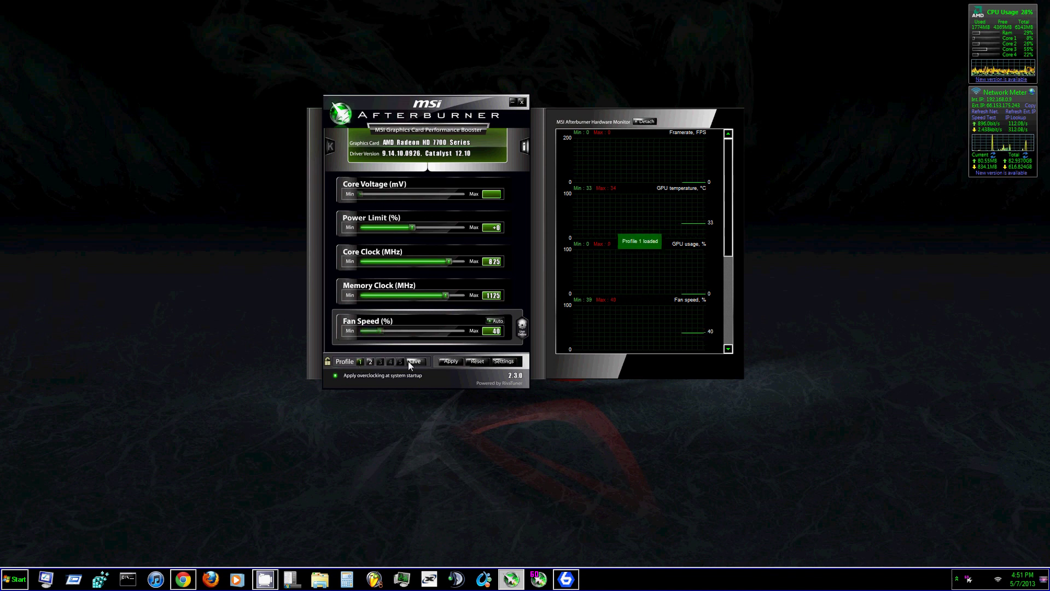
pyautogui.click(412, 361)
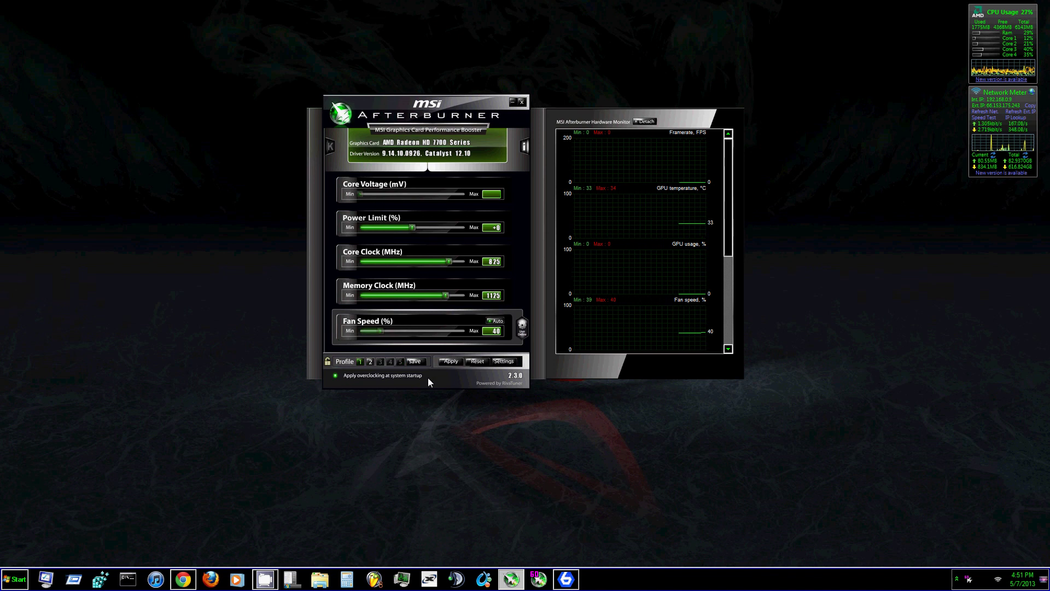
pyautogui.click(521, 102)
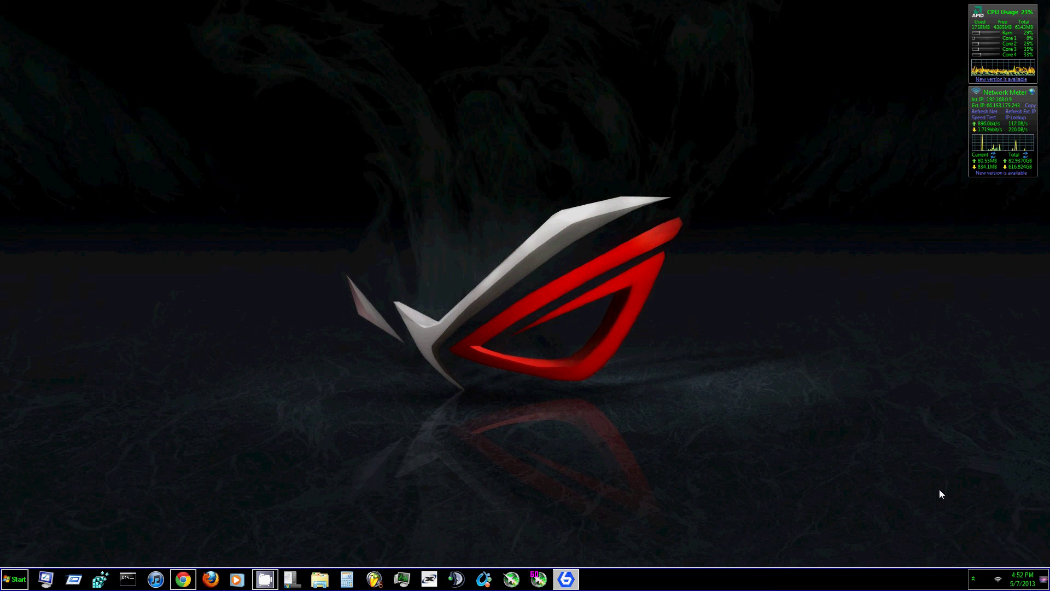
# Step: Show the hidden tray icons and open the CamStudio tray icon's context menu
pyautogui.click(973, 579)
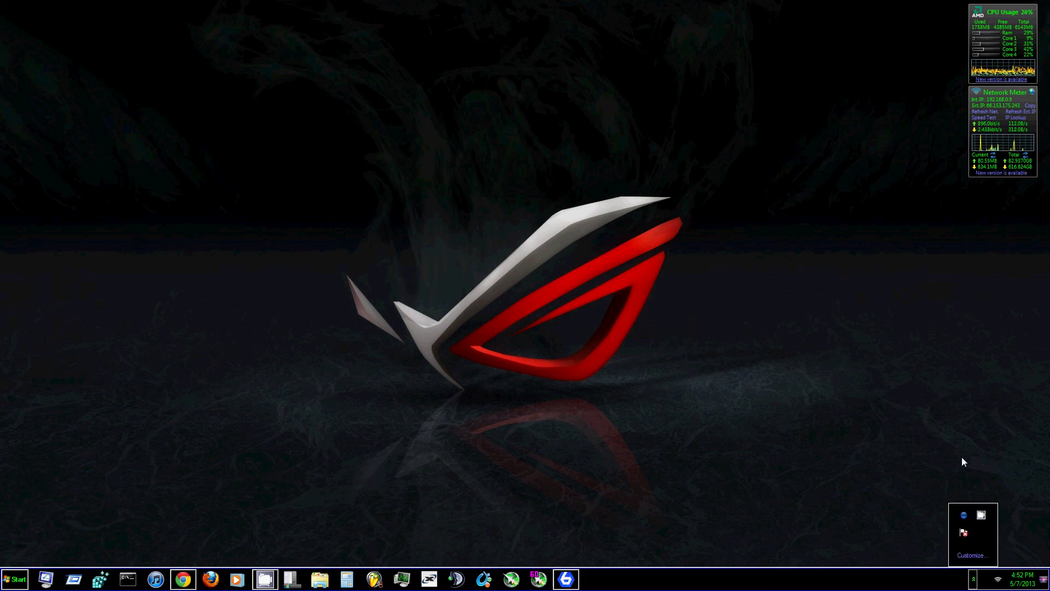
pyautogui.rightClick(984, 516)
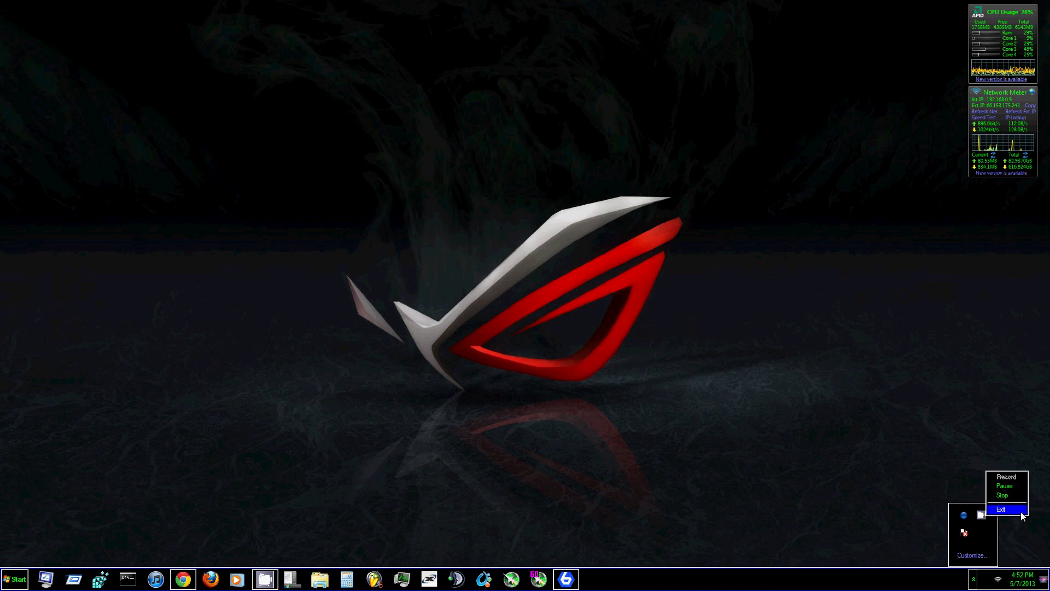